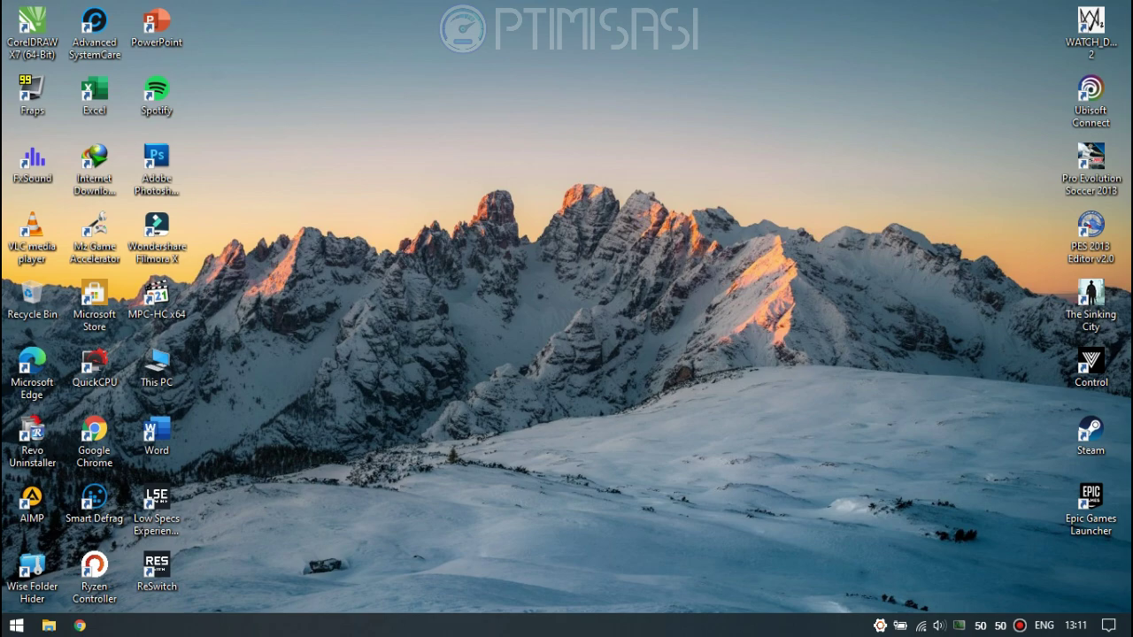
Search Windows for regedit and run the Registry Editor as administrator
{"action": "key", "text": "super"}
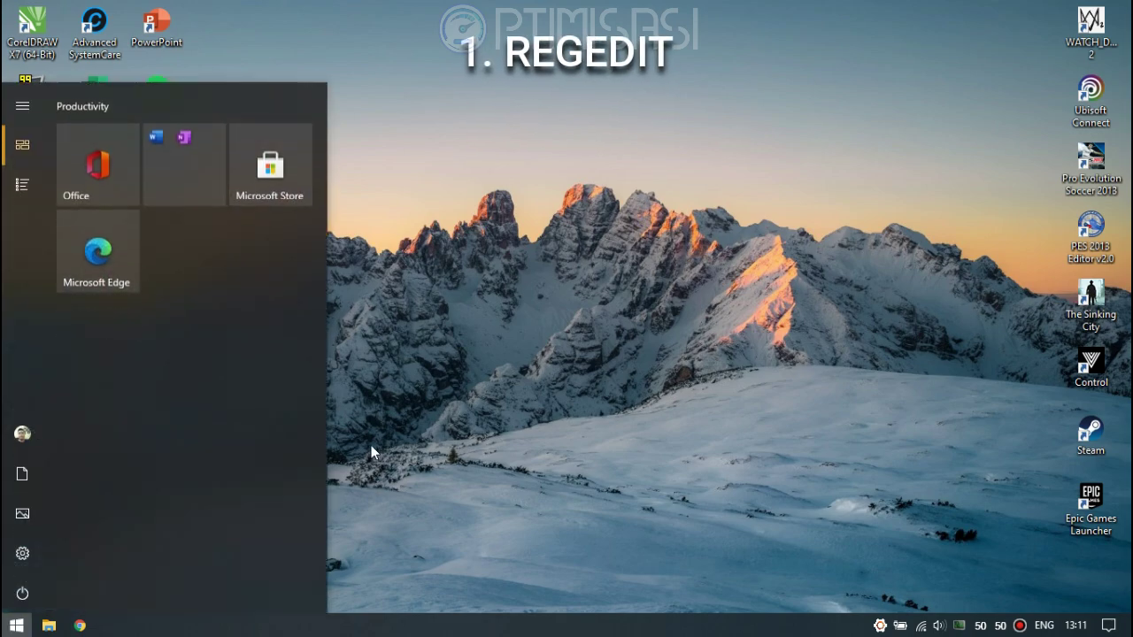
{"action": "type", "text": "reg"}
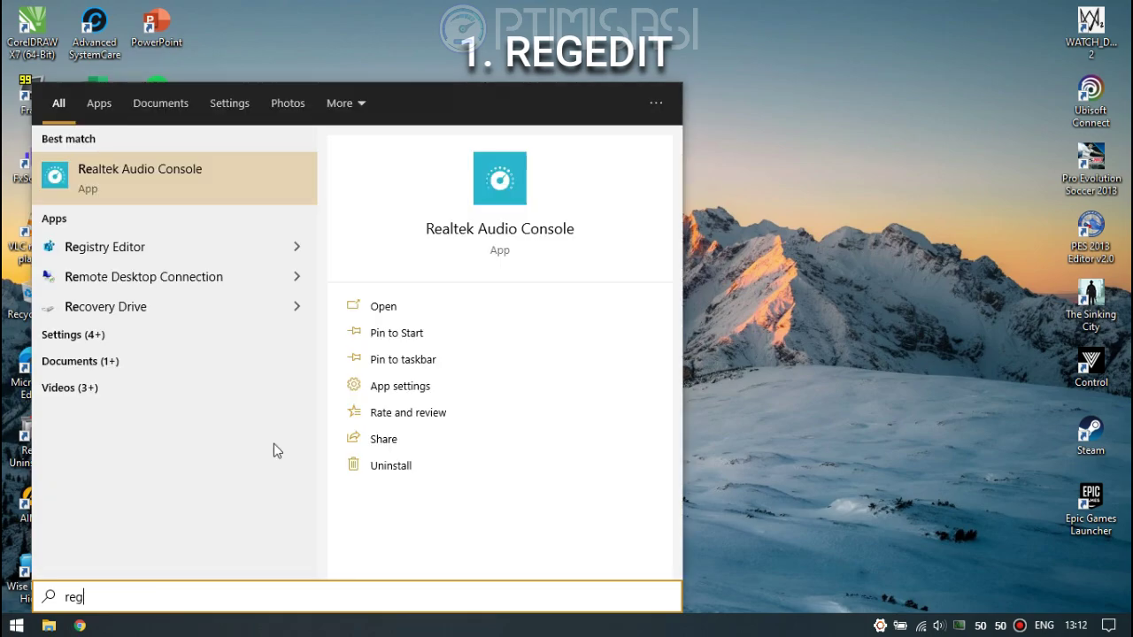
{"action": "type", "text": "edit"}
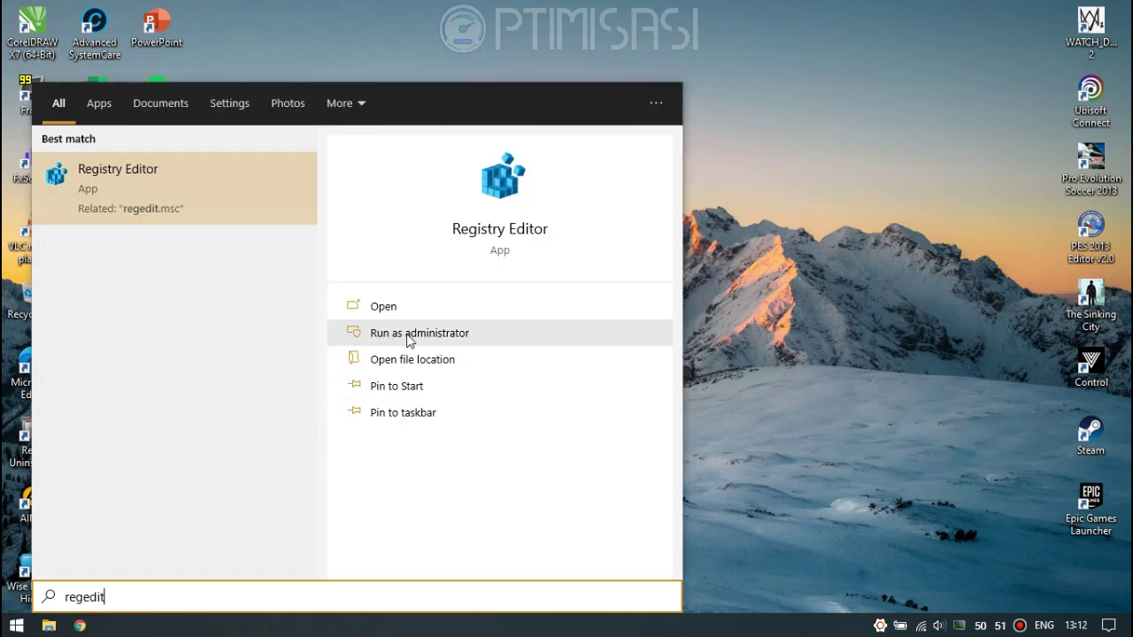
{"action": "left_click", "coordinate": [435, 344]}
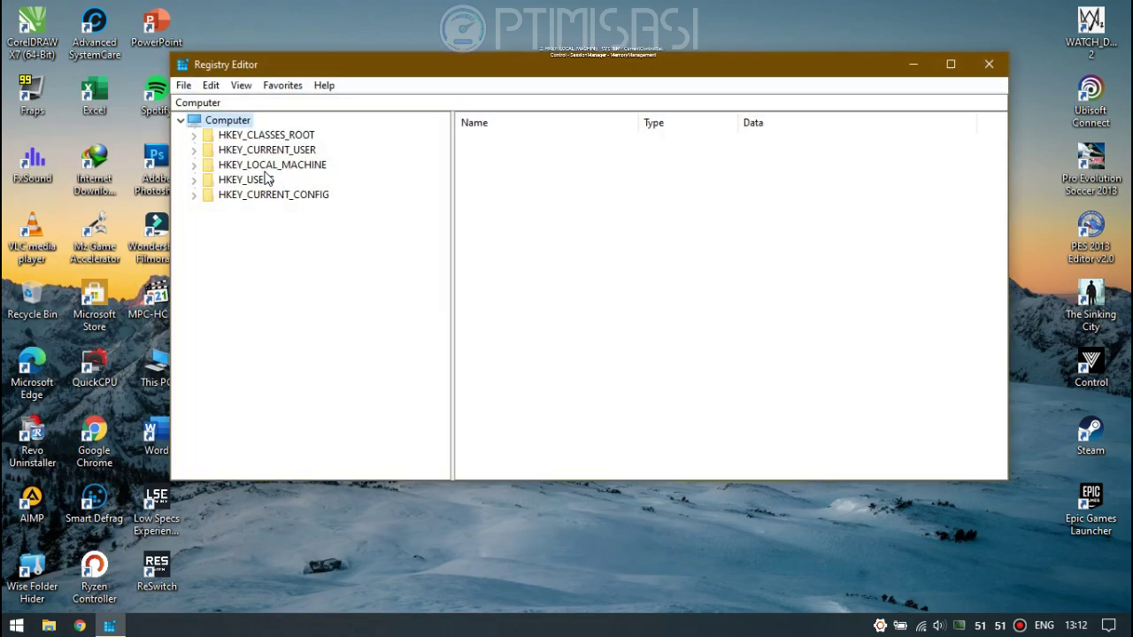
Open the registry key HKEY_LOCAL_MACHINE\SYSTEM\CurrentControlSet\Control\Session Manager\Memory Management
{"action": "double_click", "coordinate": [296, 167]}
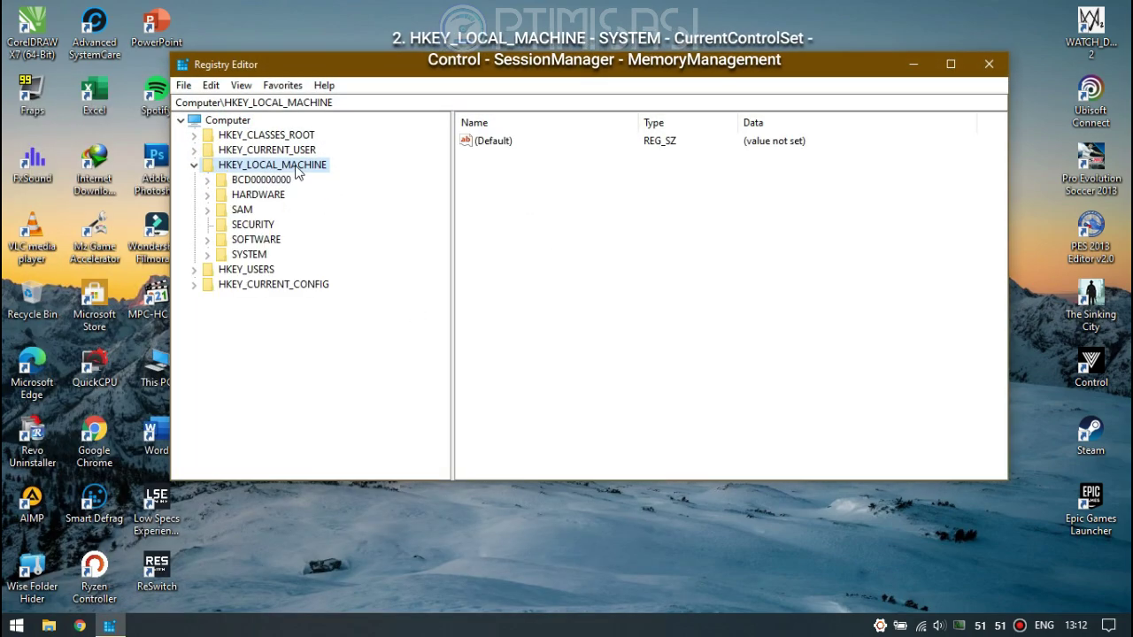
{"action": "double_click", "coordinate": [248, 256]}
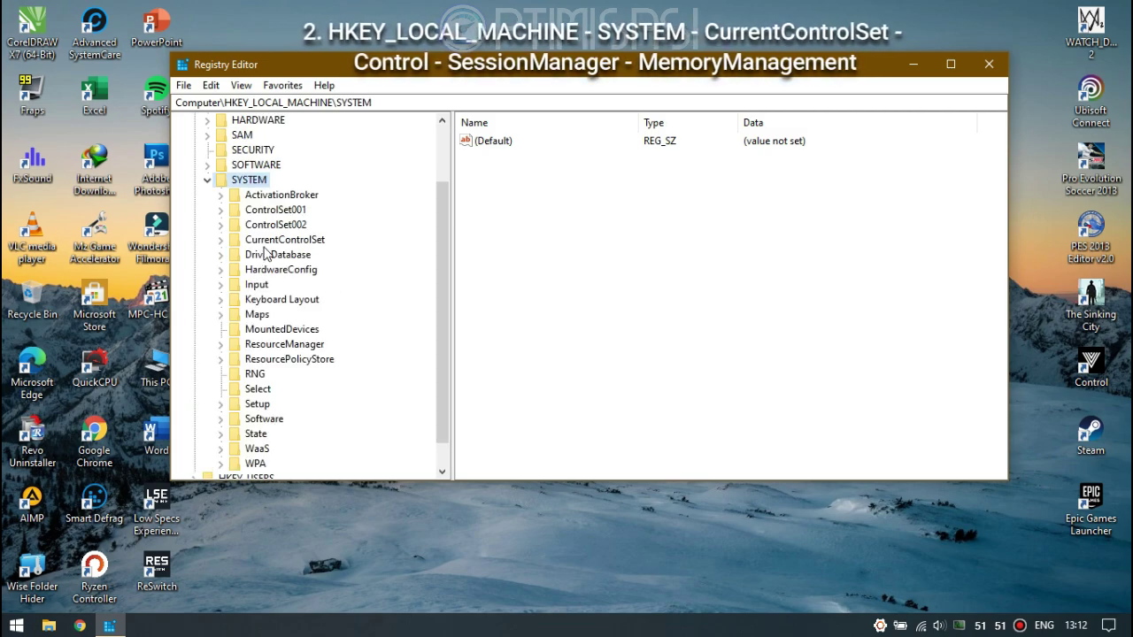
{"action": "double_click", "coordinate": [308, 242]}
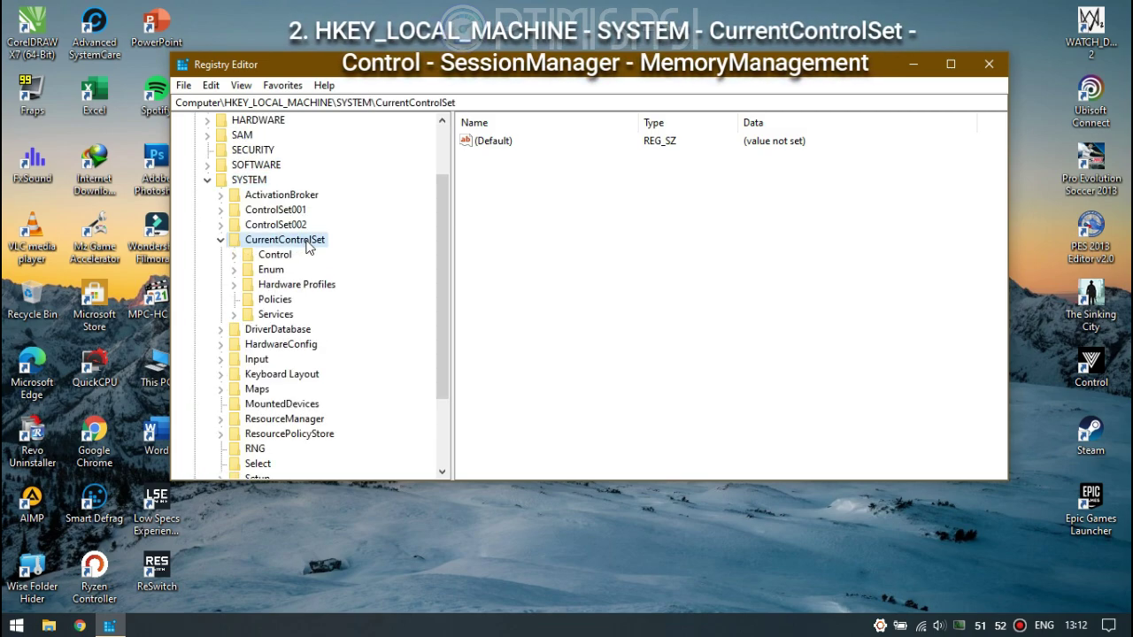
{"action": "double_click", "coordinate": [276, 255]}
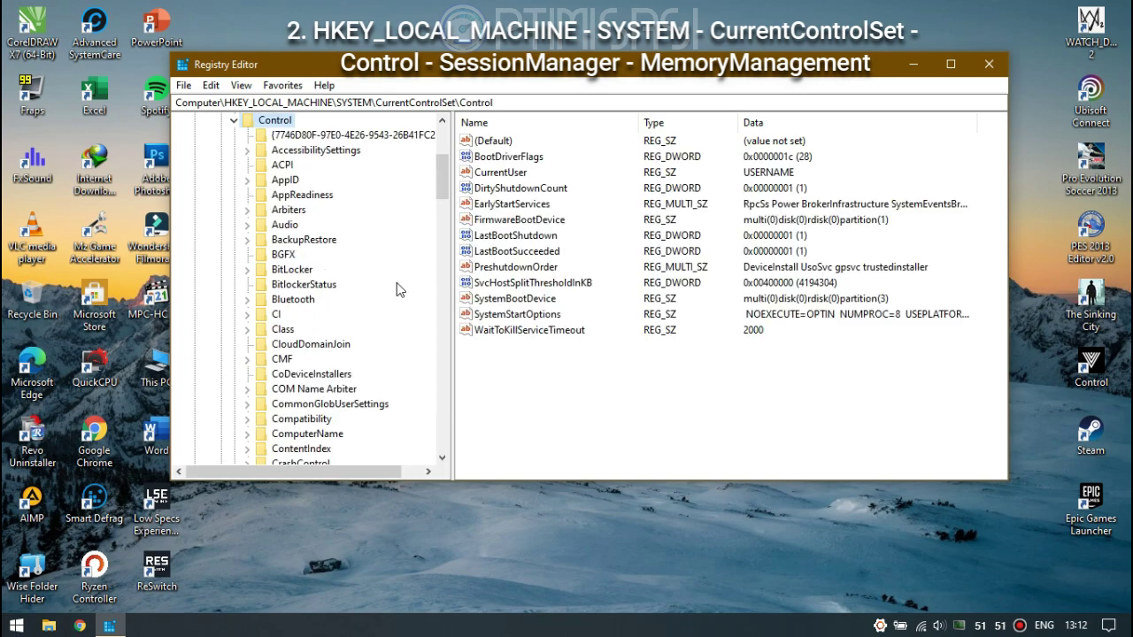
{"action": "scroll", "coordinate": [372, 257], "scroll_direction": "down", "scroll_amount": 18}
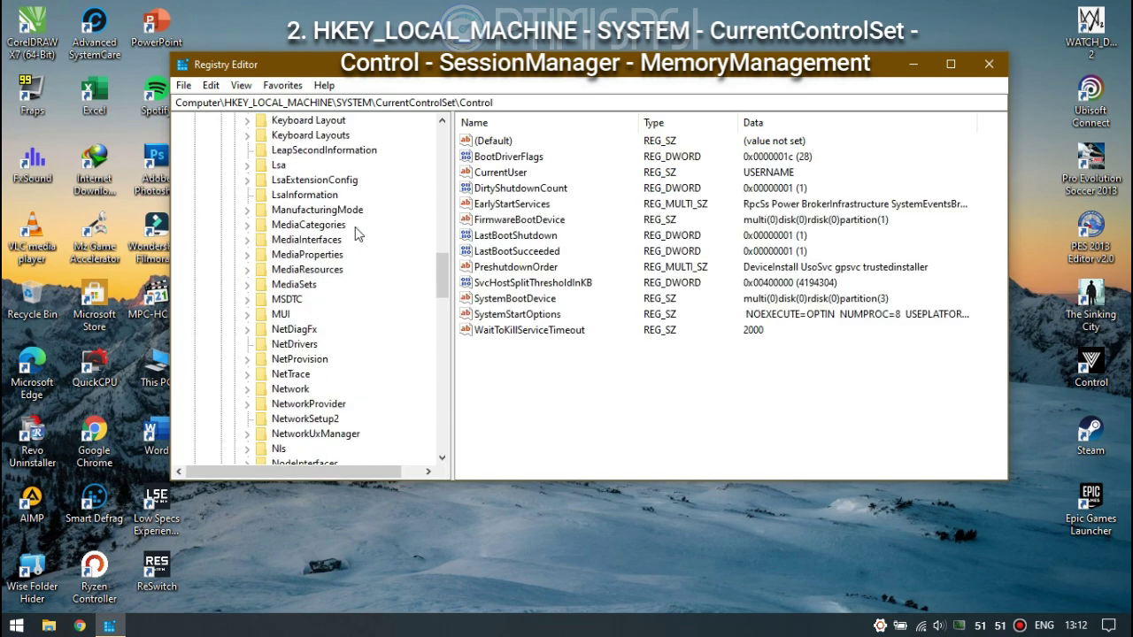
{"action": "scroll", "coordinate": [355, 227], "scroll_direction": "down", "scroll_amount": 10}
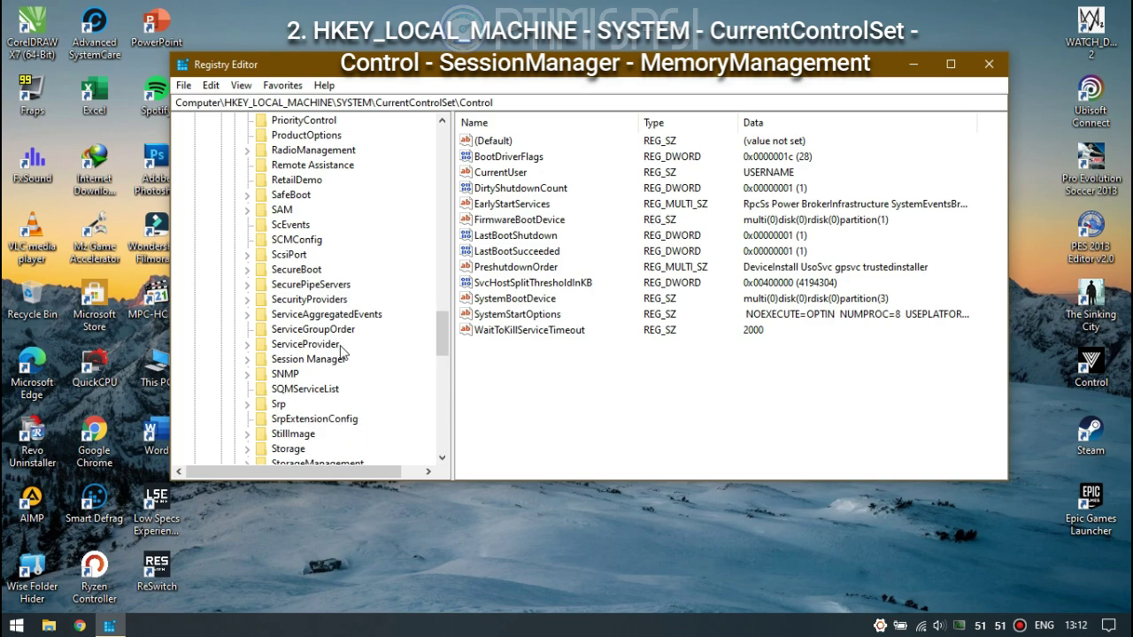
{"action": "double_click", "coordinate": [326, 360]}
{"action": "scroll", "coordinate": [376, 306], "scroll_direction": "down", "scroll_amount": 1}
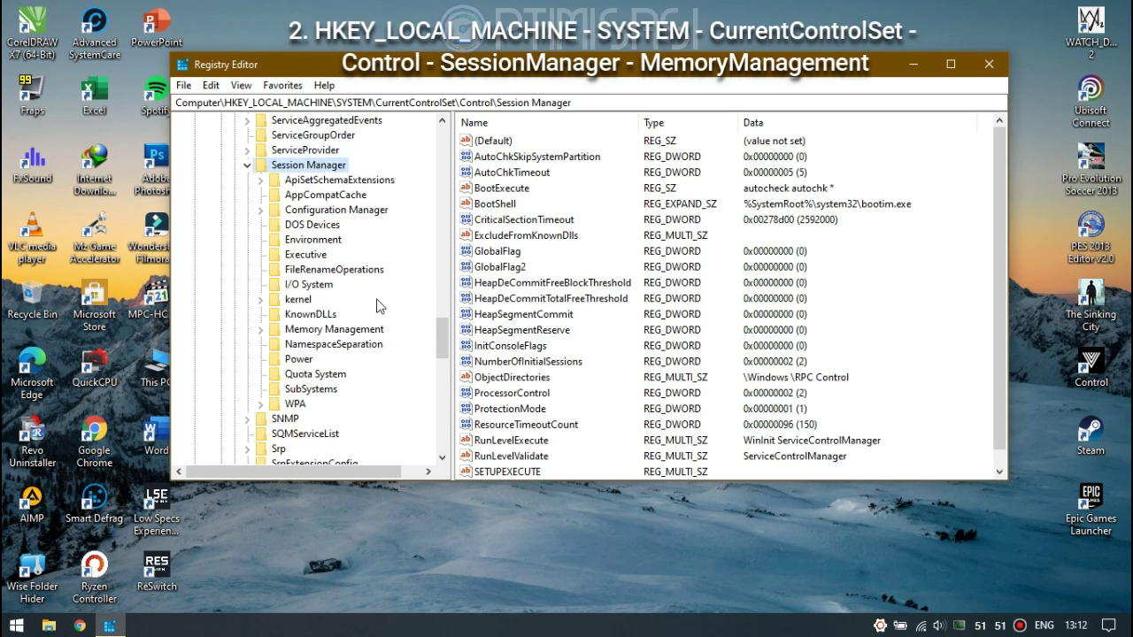
{"action": "double_click", "coordinate": [327, 331]}
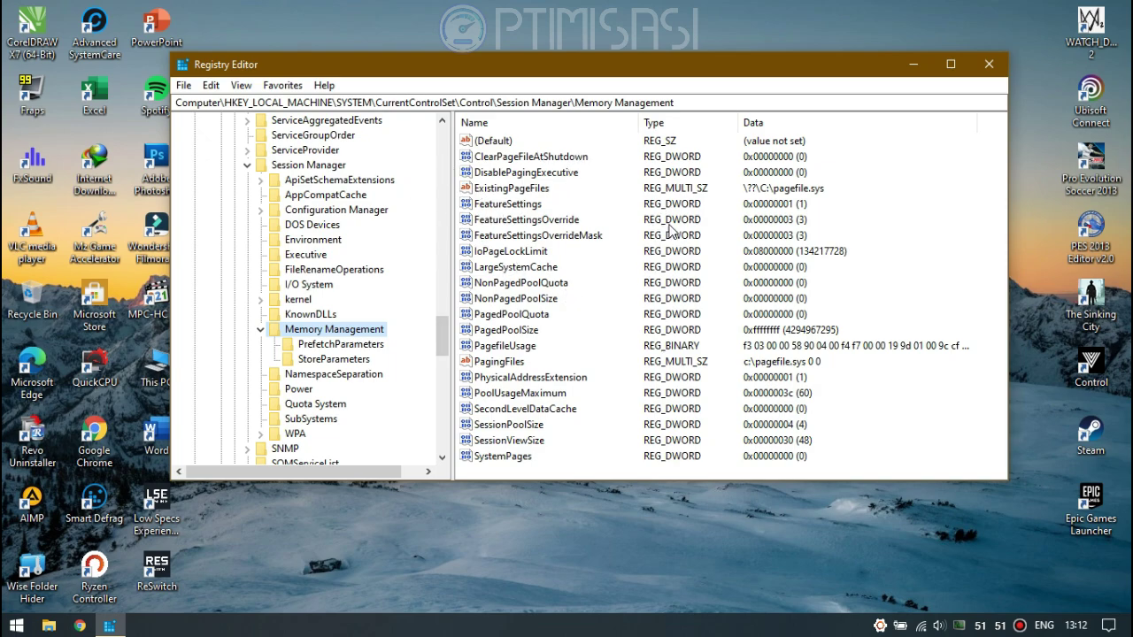
Set the value data of the FeatureSettings DWORD in the Memory Management key to 0
{"action": "double_click", "coordinate": [513, 205]}
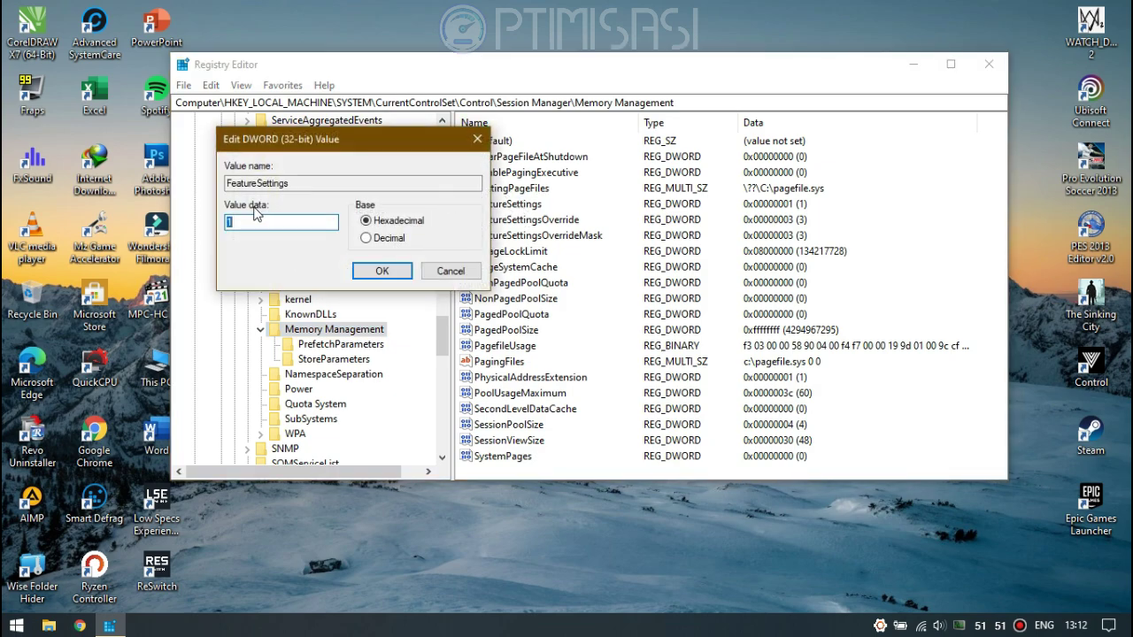
{"action": "type", "text": "1"}
{"action": "key", "text": "BackSpace"}
{"action": "type", "text": "0"}
{"action": "left_click", "coordinate": [357, 276]}
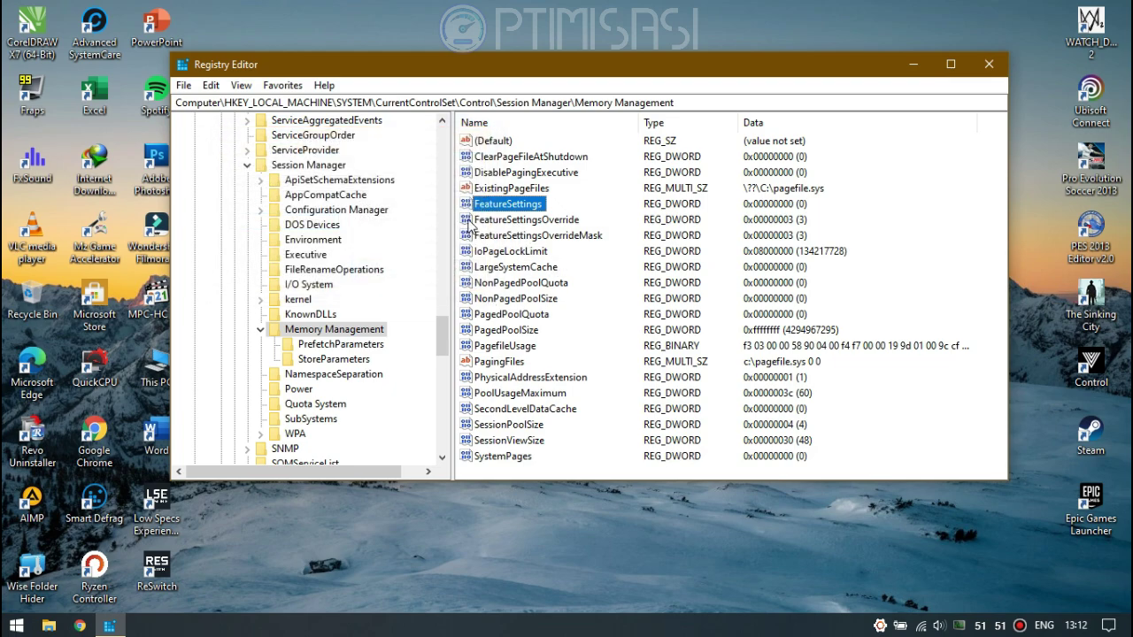
Try to add a new DWORD (32-bit) value to the Memory Management key and clear its default name
{"action": "left_click", "coordinate": [919, 178]}
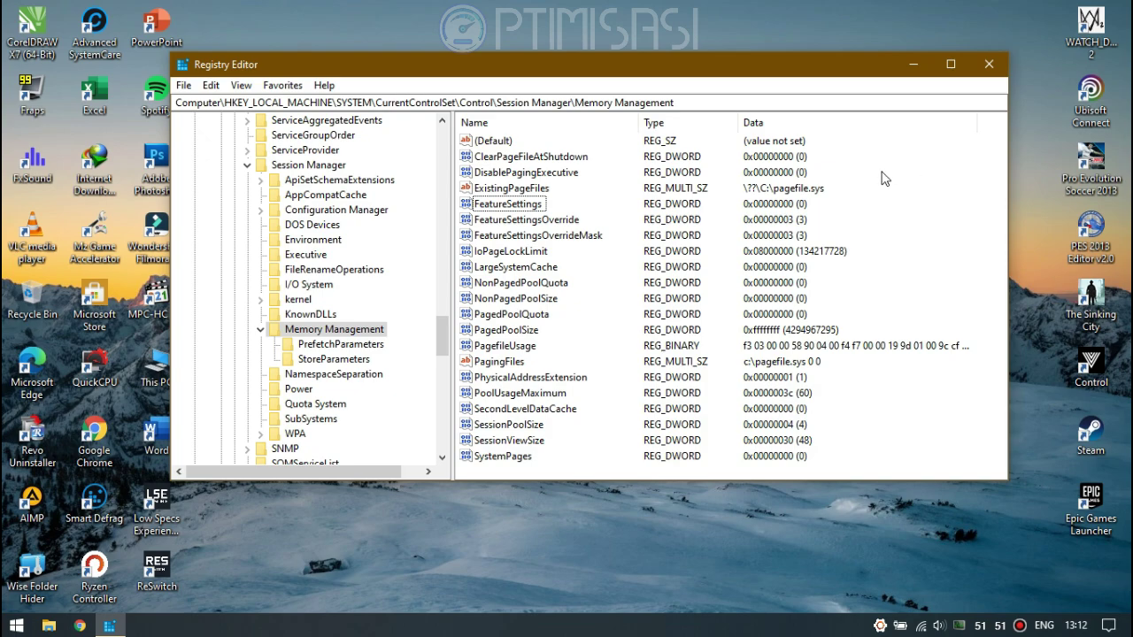
{"action": "right_click", "coordinate": [888, 173]}
{"action": "mouse_move", "coordinate": [902, 179]}
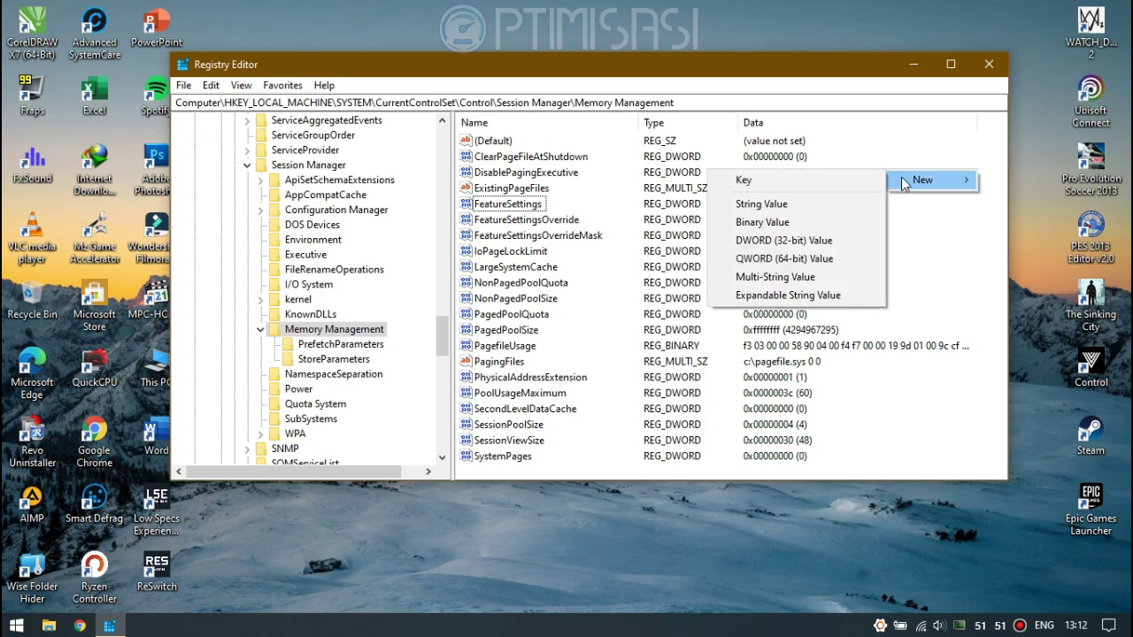
{"action": "left_click", "coordinate": [788, 241]}
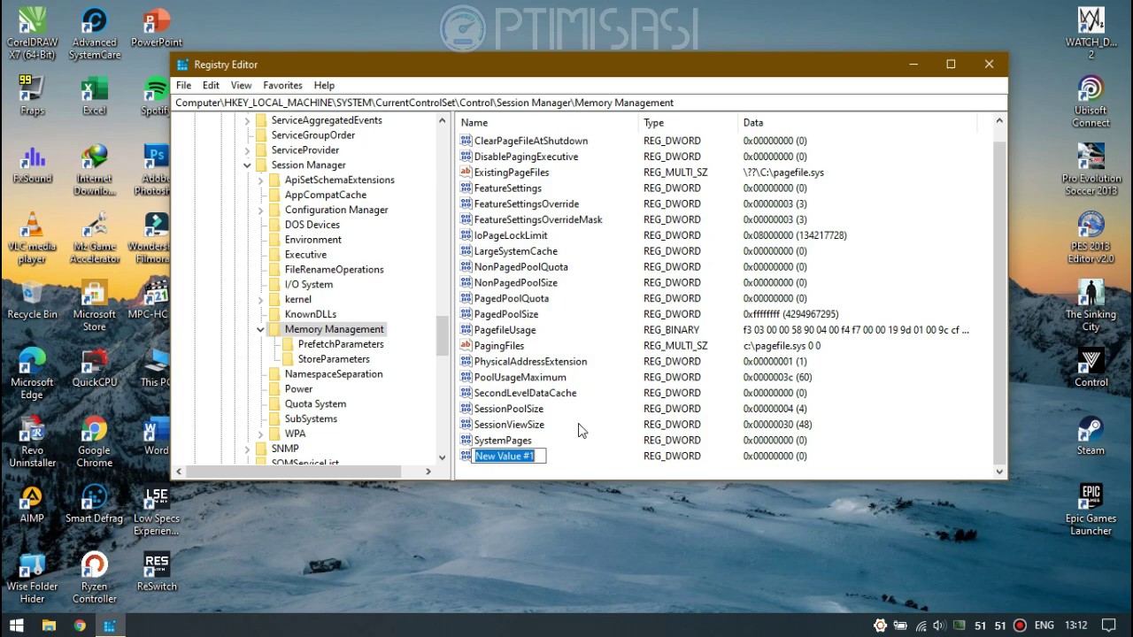
{"action": "double_click", "coordinate": [541, 455]}
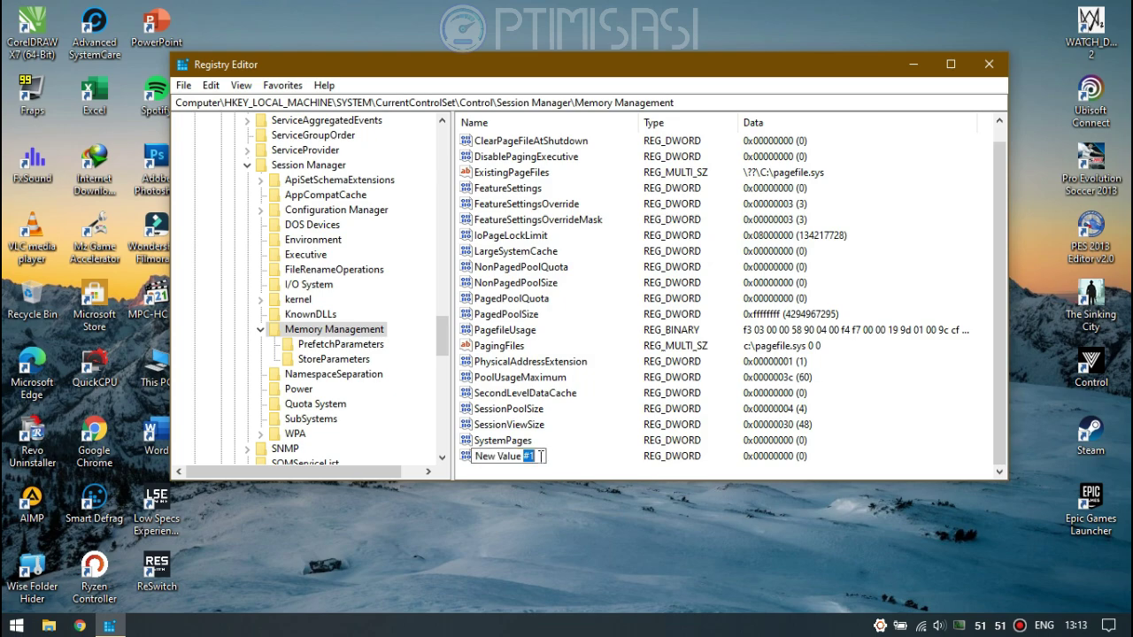
{"action": "left_click", "coordinate": [541, 455]}
{"action": "key", "text": "BackSpace"}
{"action": "key", "text": "BackSpace"}
{"action": "key", "text": "BackSpace"}
{"action": "key", "text": "BackSpace"}
{"action": "key", "text": "BackSpace"}
{"action": "key", "text": "BackSpace"}
{"action": "key", "text": "BackSpace"}
{"action": "key", "text": "BackSpace"}
{"action": "key", "text": "BackSpace"}
{"action": "key", "text": "BackSpace"}
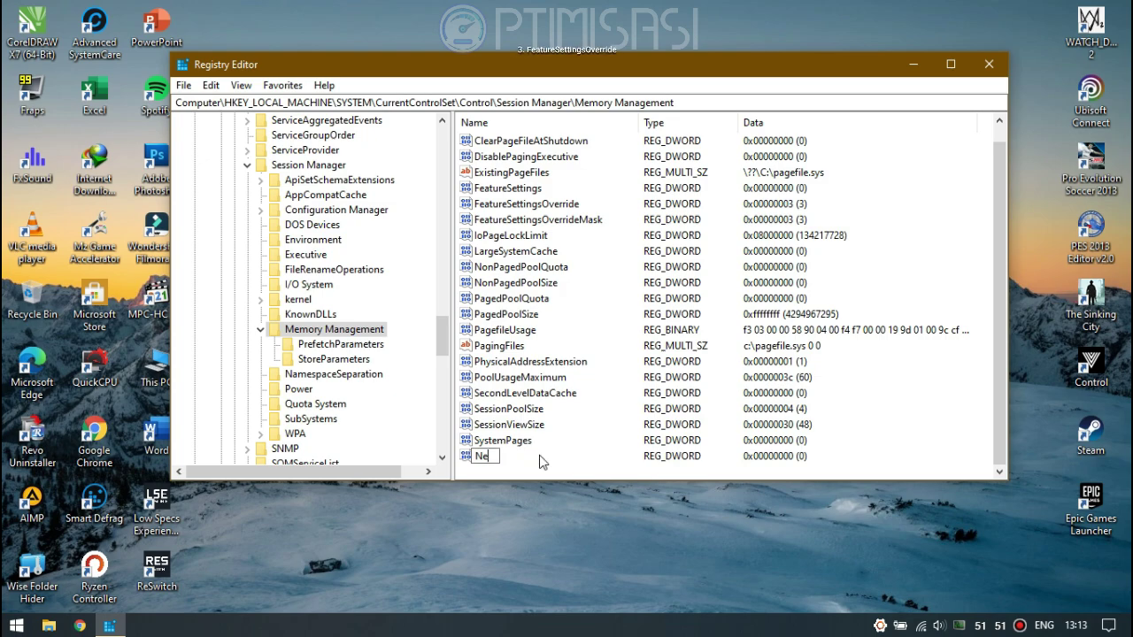
{"action": "key", "text": "BackSpace"}
{"action": "key", "text": "BackSpace"}
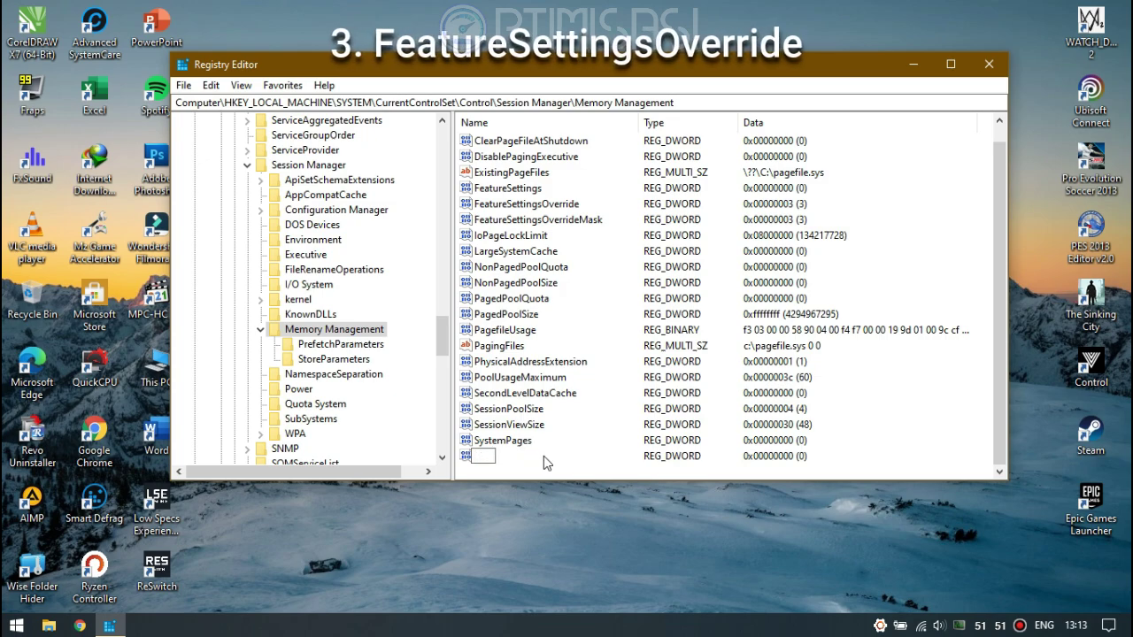
{"action": "key", "text": "Return"}
{"action": "left_click", "coordinate": [756, 318]}
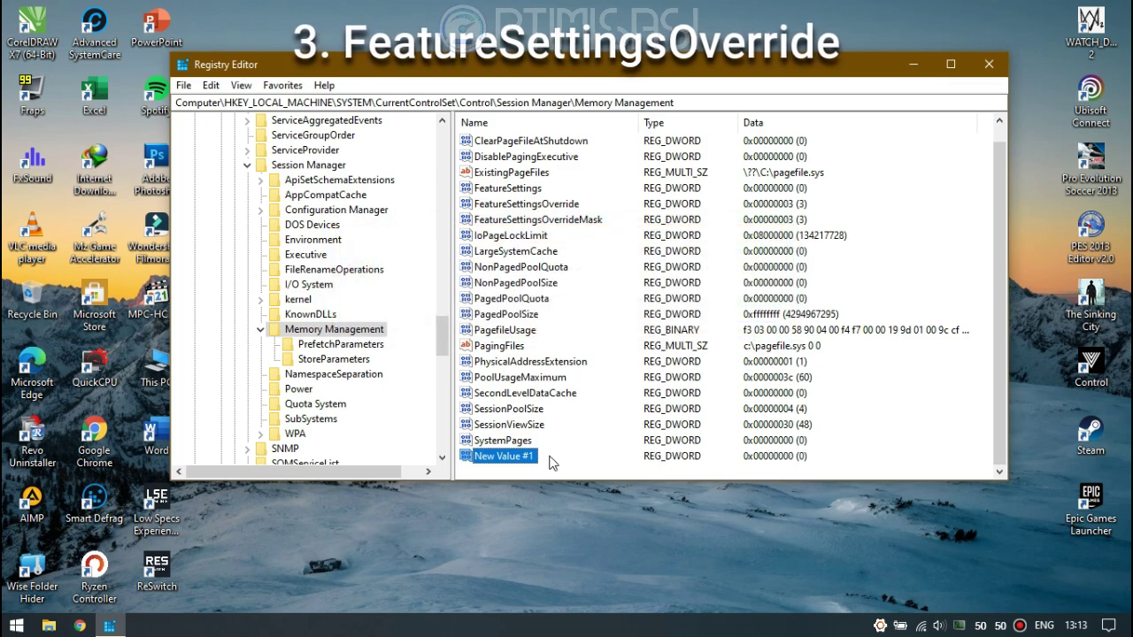
Delete the DWORD named New Value #1 from the Memory Management key
{"action": "right_click", "coordinate": [550, 458]}
{"action": "right_click", "coordinate": [528, 458]}
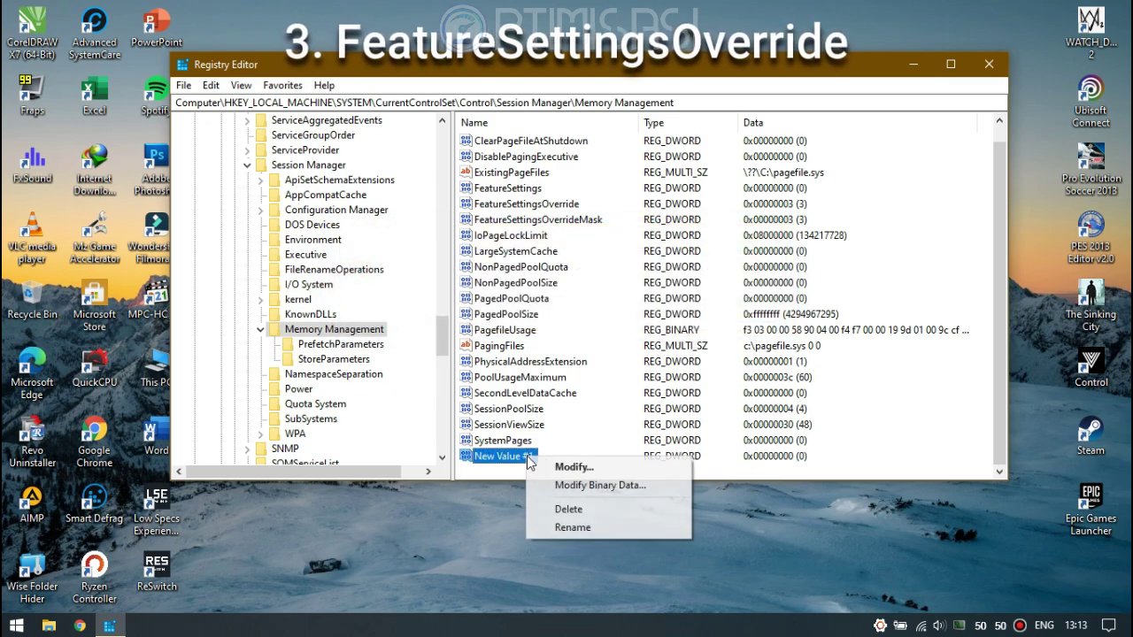
{"action": "left_click", "coordinate": [568, 510]}
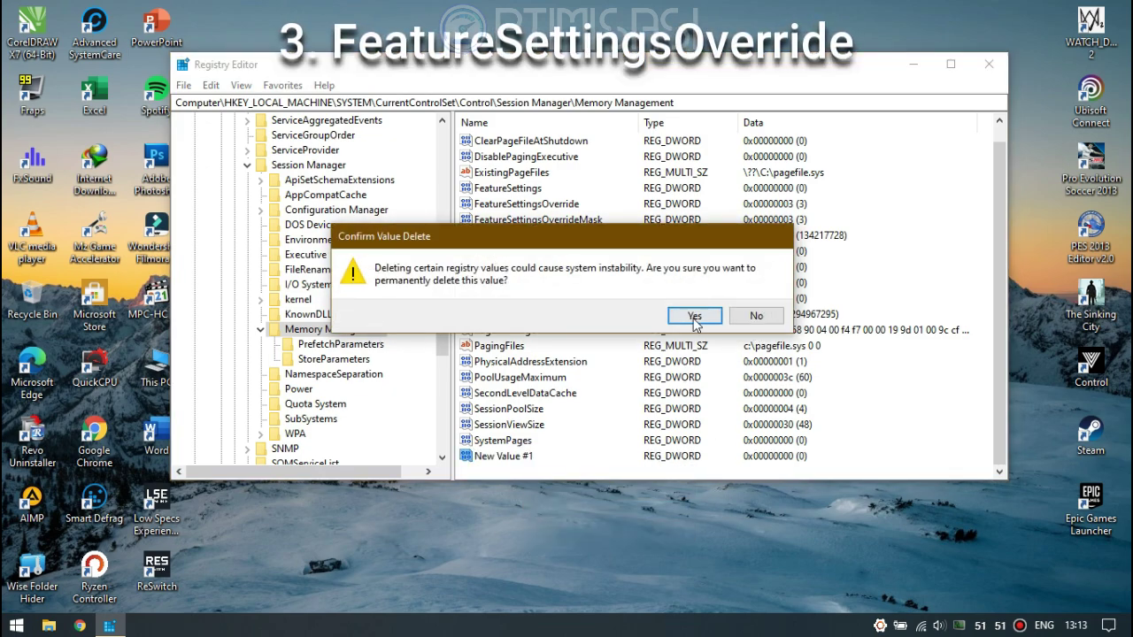
{"action": "left_click", "coordinate": [703, 316]}
Open the FeatureSettingsOverride DWORD, check its name and confirm it with hexadecimal value data 3
{"action": "left_click", "coordinate": [551, 220]}
{"action": "double_click", "coordinate": [552, 221]}
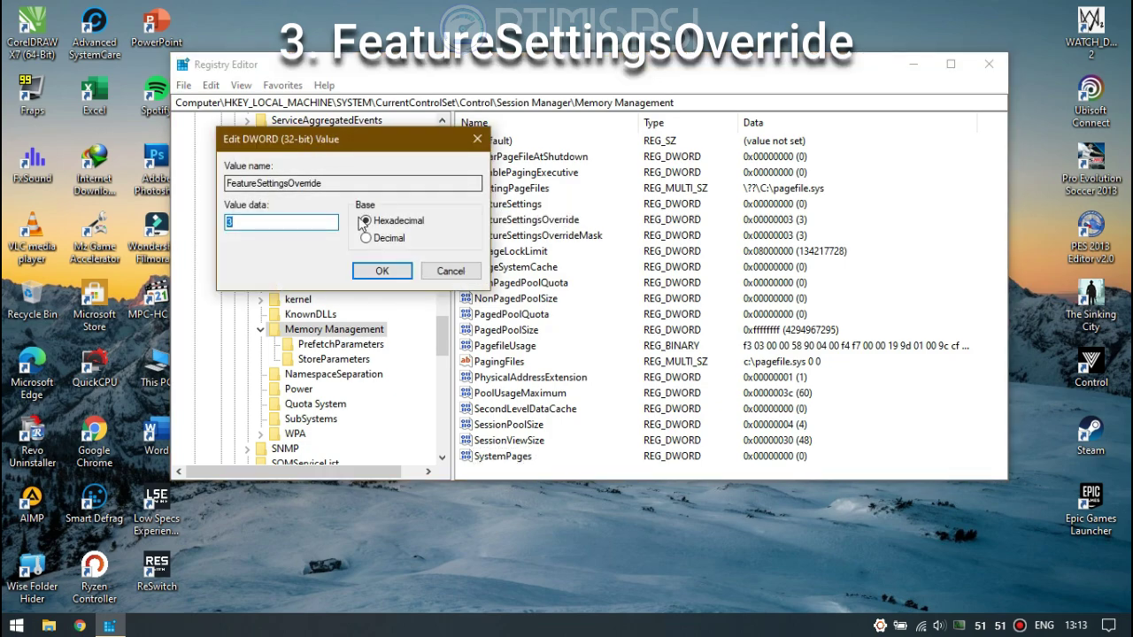
{"action": "left_click", "coordinate": [343, 182]}
{"action": "left_click_drag", "start_coordinate": [332, 183], "coordinate": [227, 184]}
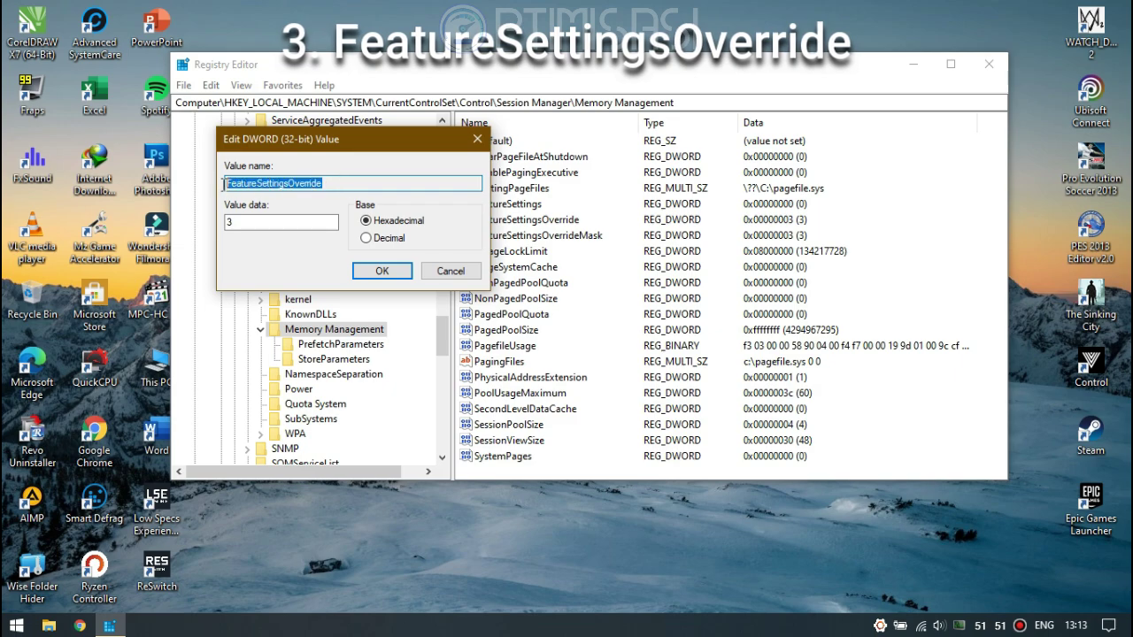
{"action": "left_click", "coordinate": [334, 185]}
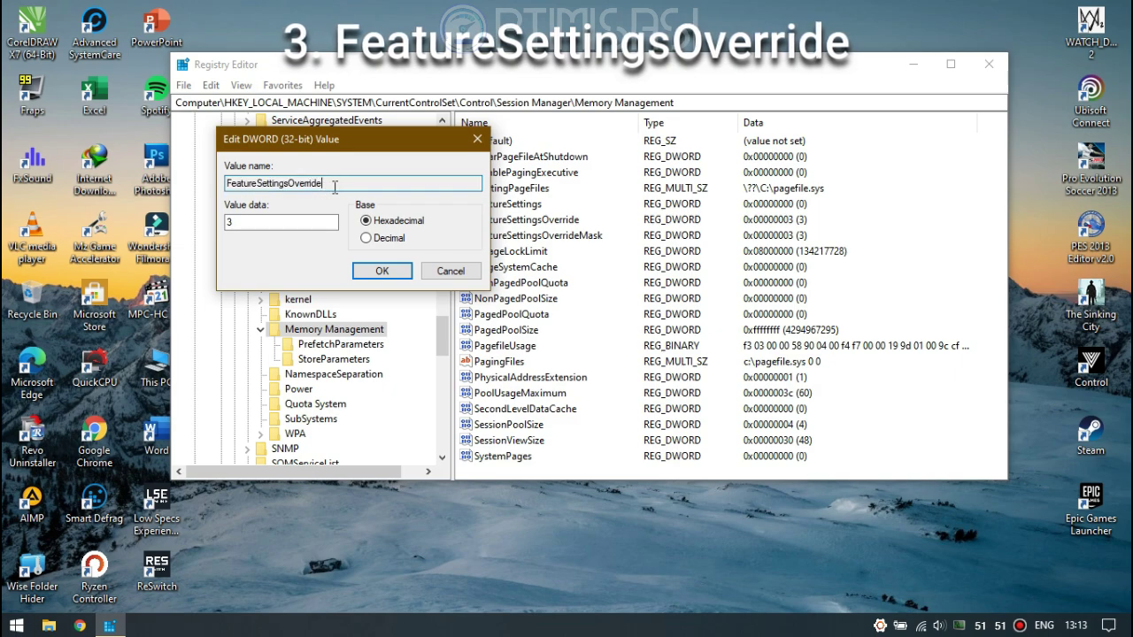
{"action": "double_click", "coordinate": [340, 184]}
{"action": "left_click", "coordinate": [340, 185]}
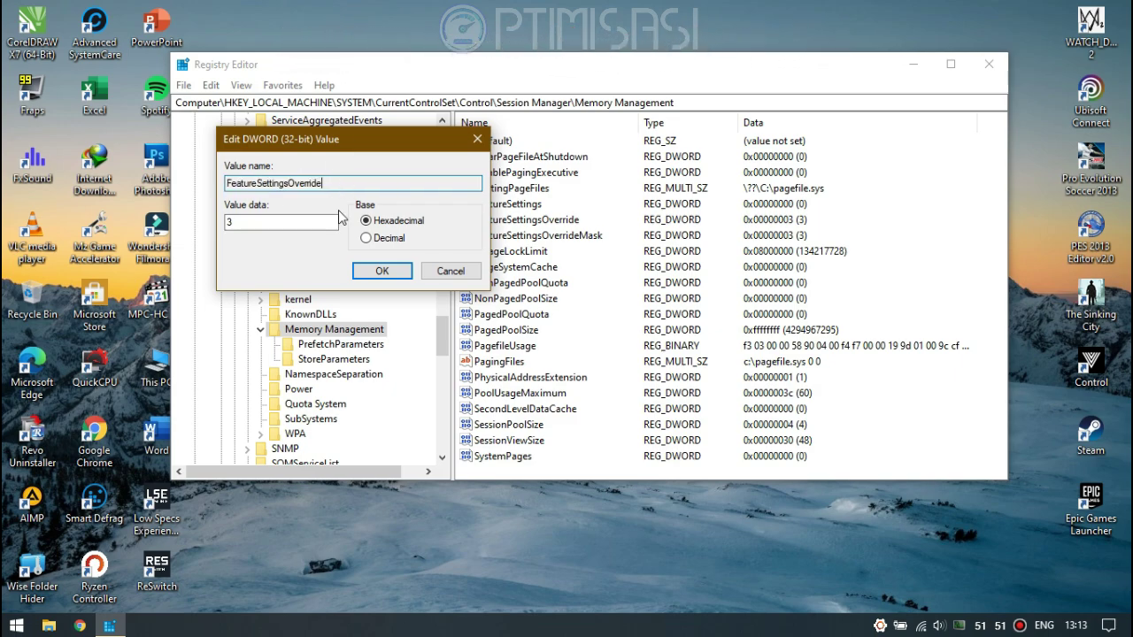
{"action": "double_click", "coordinate": [279, 223]}
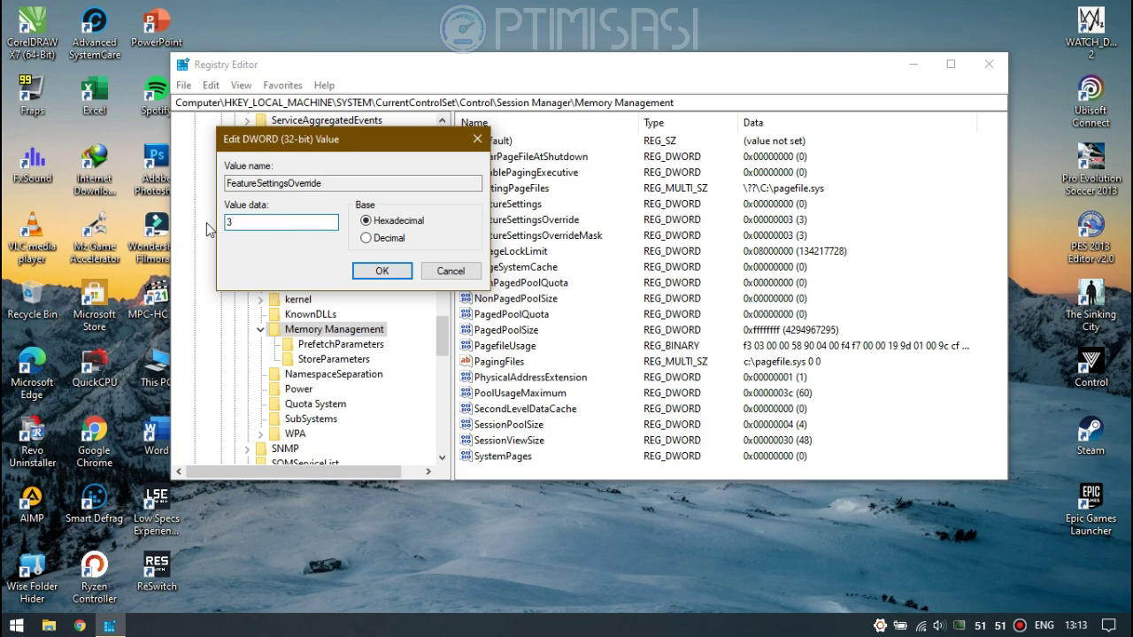
{"action": "left_click", "coordinate": [381, 270]}
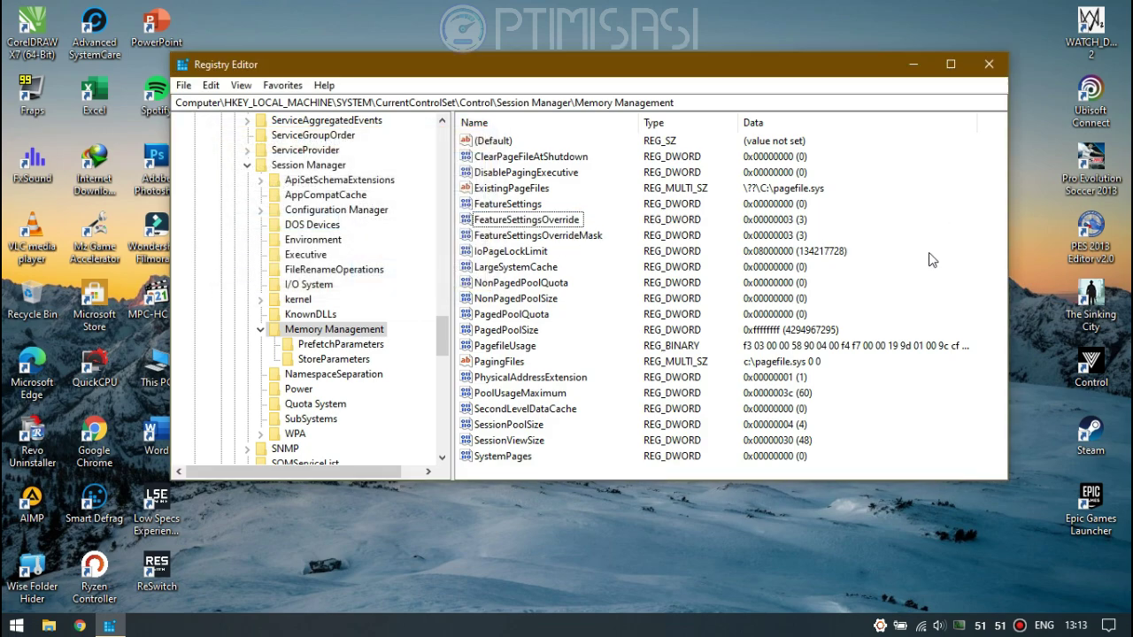
Confirm the FeatureSettingsOverrideMask DWORD with hexadecimal value data 3 and close the Registry Editor
{"action": "right_click", "coordinate": [929, 190]}
{"action": "mouse_move", "coordinate": [941, 198]}
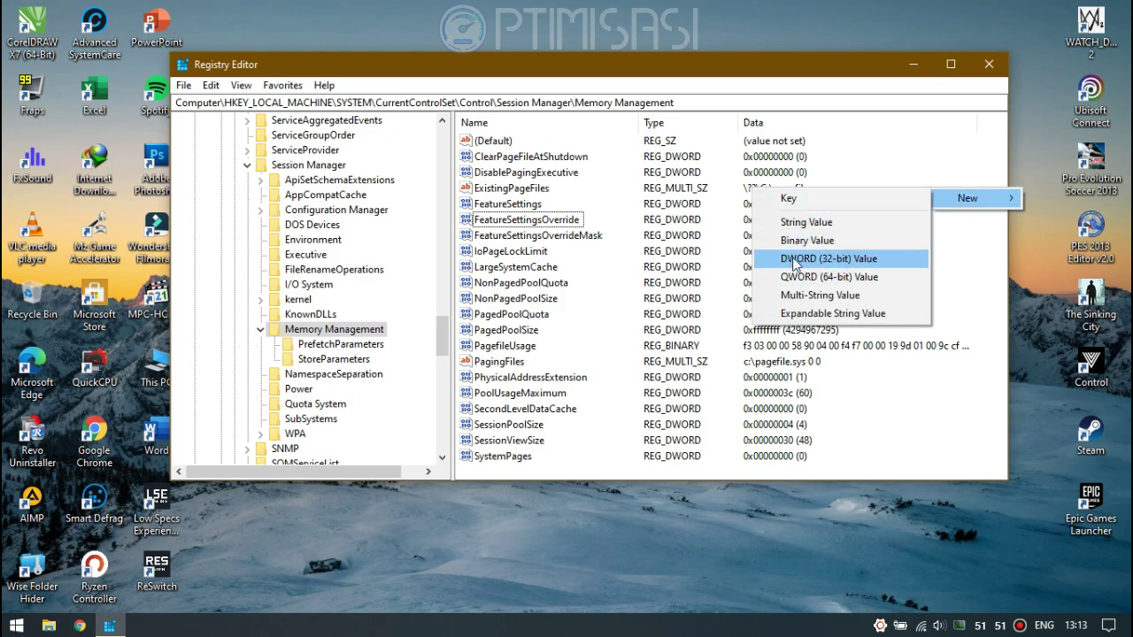
{"action": "left_click", "coordinate": [549, 235]}
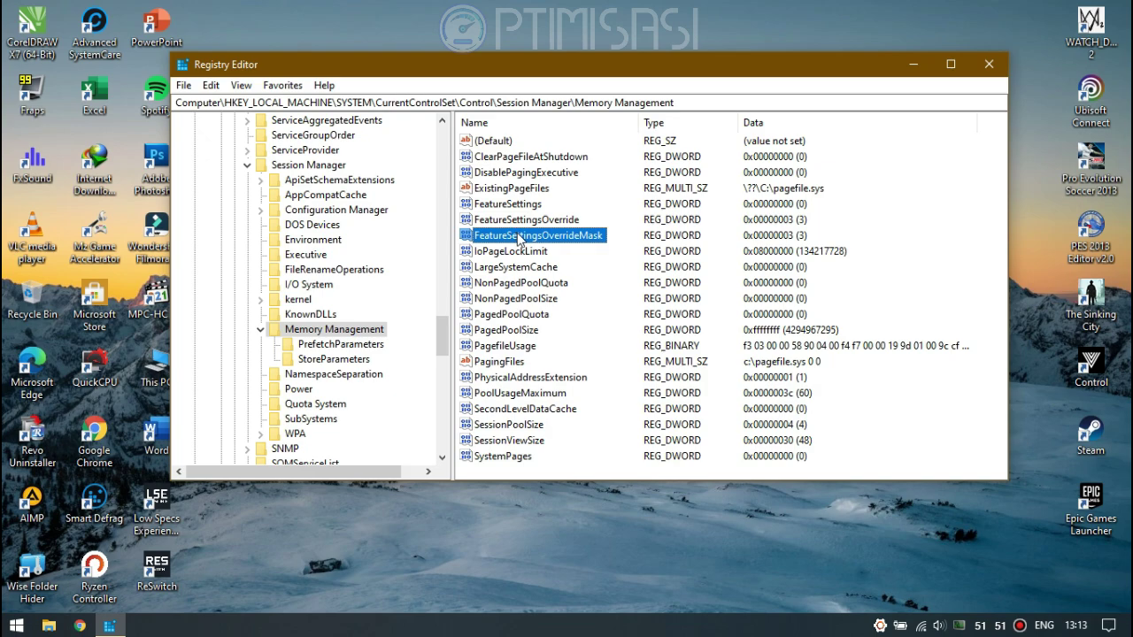
{"action": "right_click", "coordinate": [520, 244]}
{"action": "left_click", "coordinate": [540, 248]}
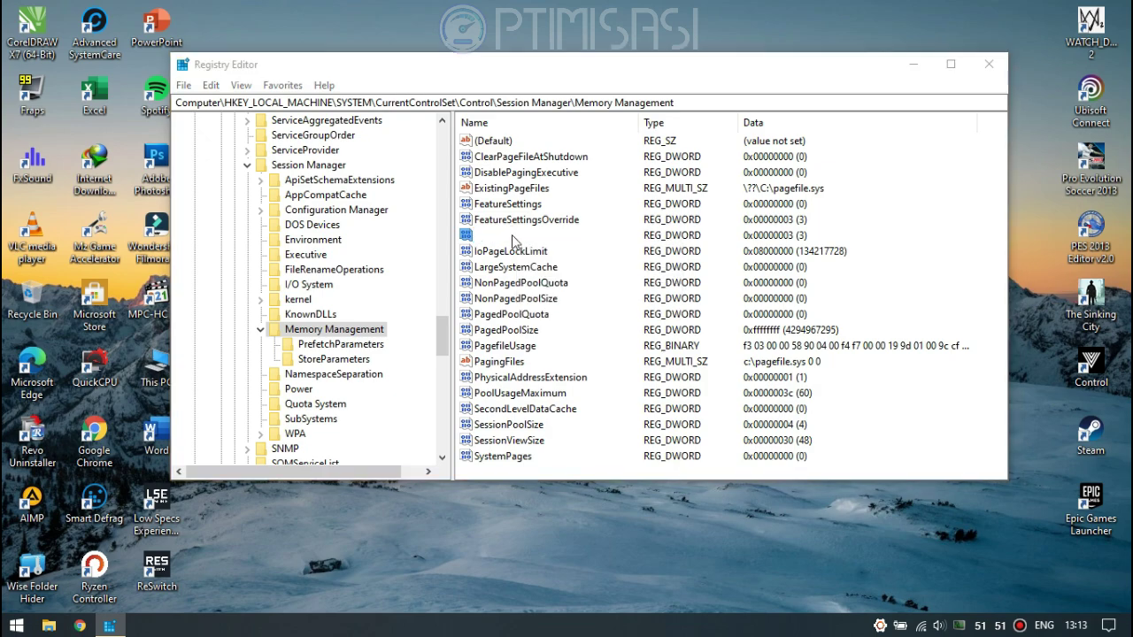
{"action": "double_click", "coordinate": [319, 183]}
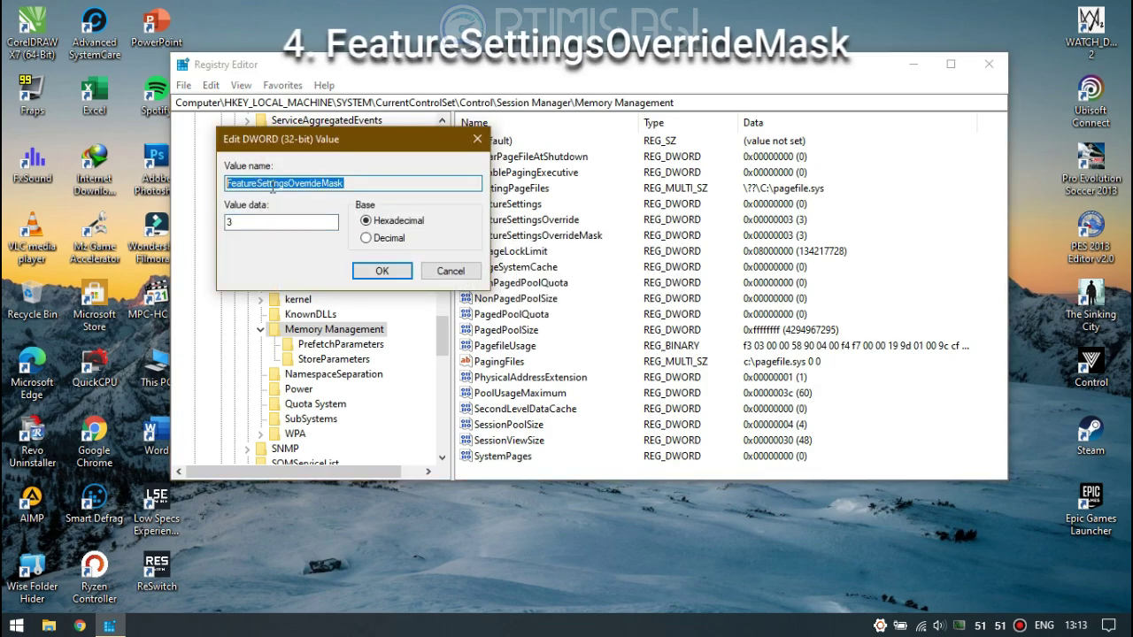
{"action": "left_click", "coordinate": [357, 183]}
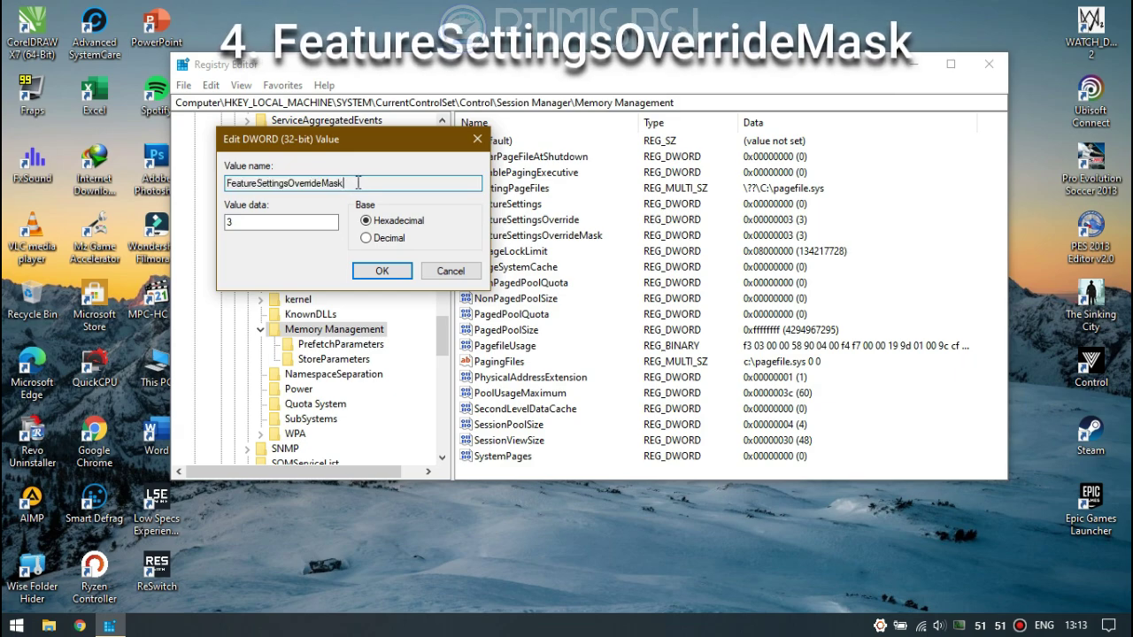
{"action": "left_click", "coordinate": [253, 223]}
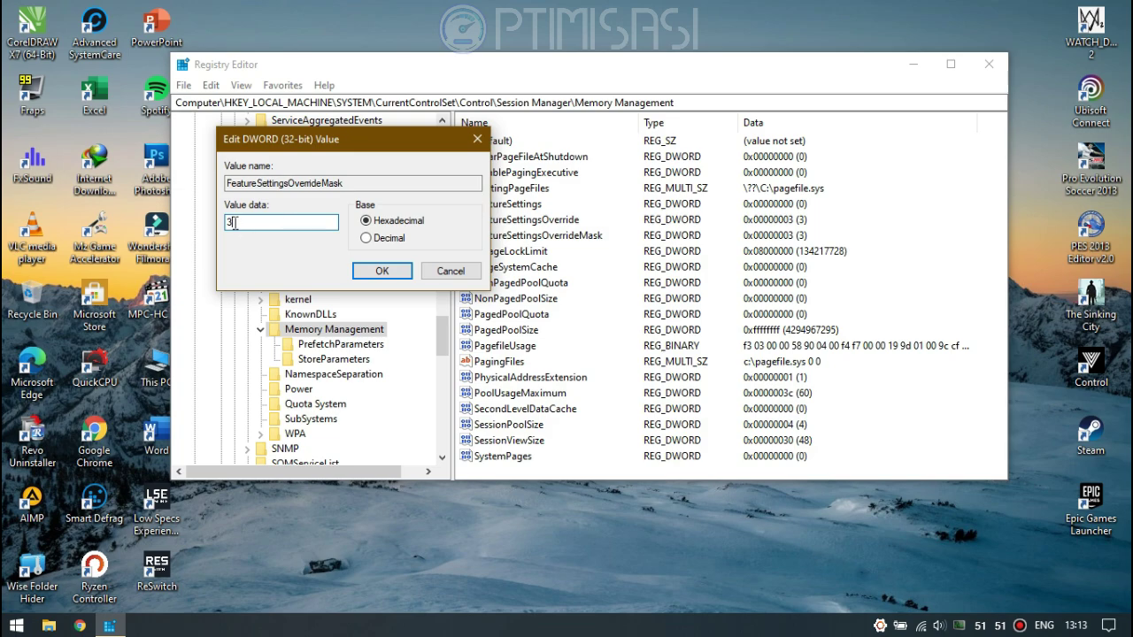
{"action": "left_click", "coordinate": [382, 272]}
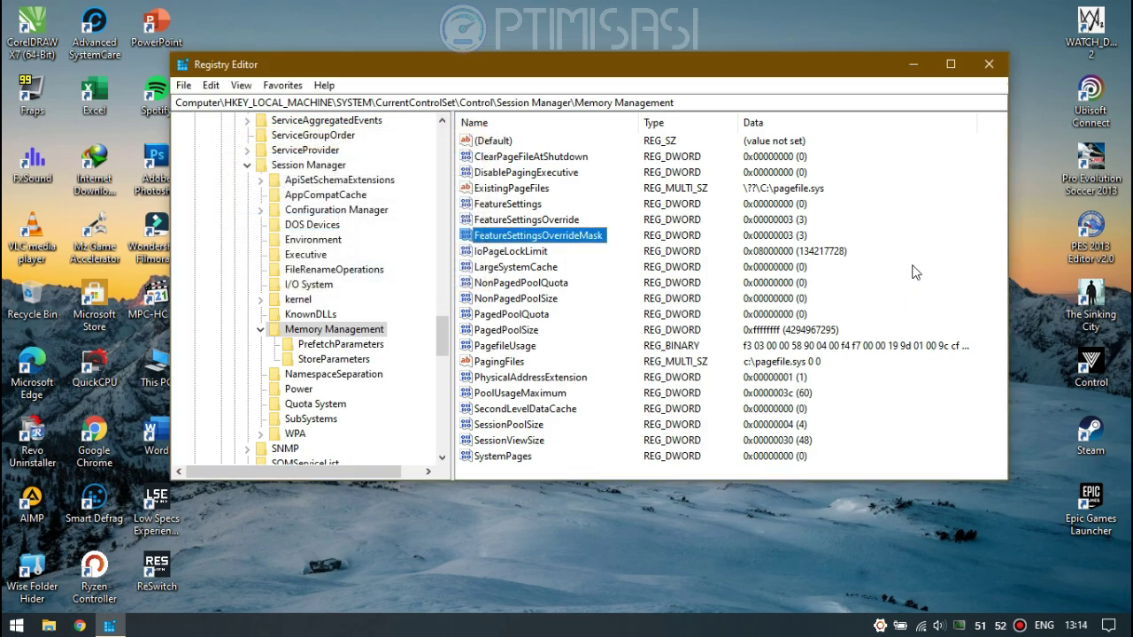
{"action": "left_click", "coordinate": [988, 63]}
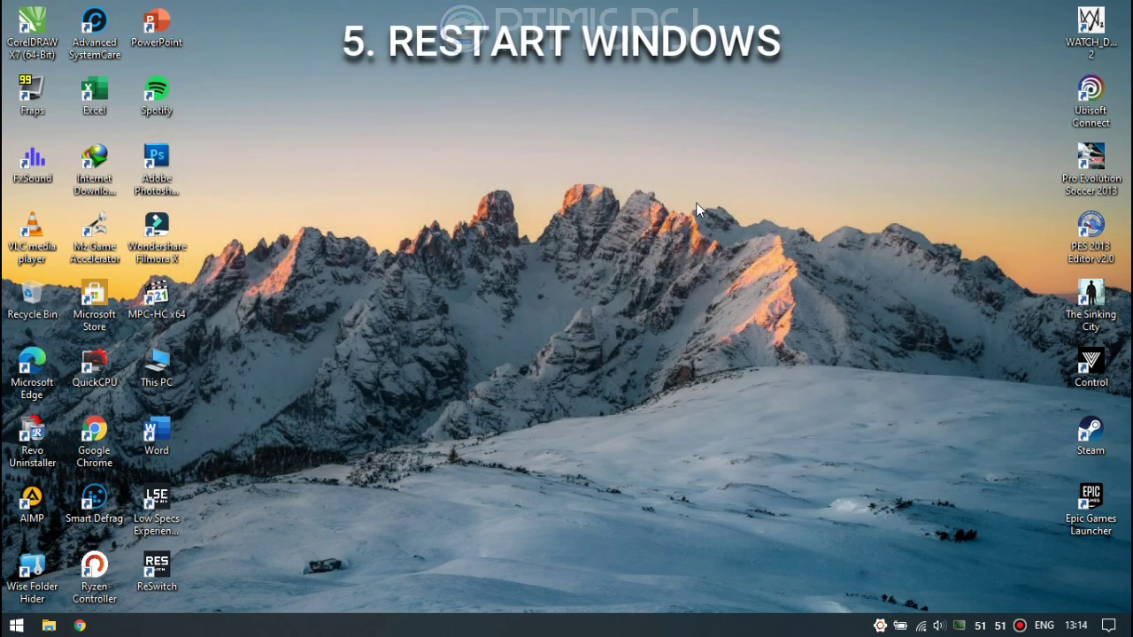